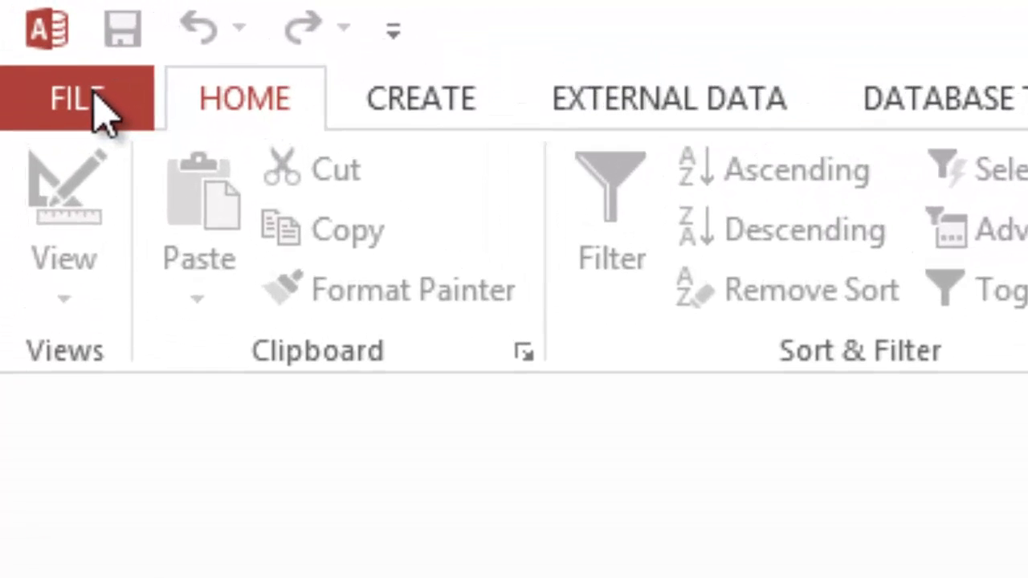
# Step: Open the File menu's New page to see the new database templates
pyautogui.click(90, 120)
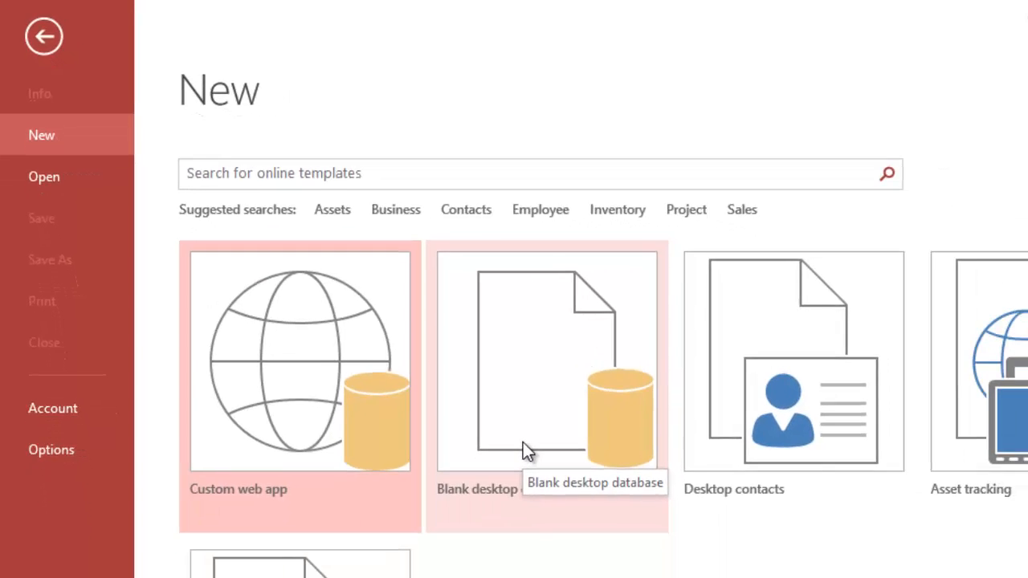
# Step: Create a blank desktop database named SCHOOLDB.accdb
pyautogui.click(523, 451)
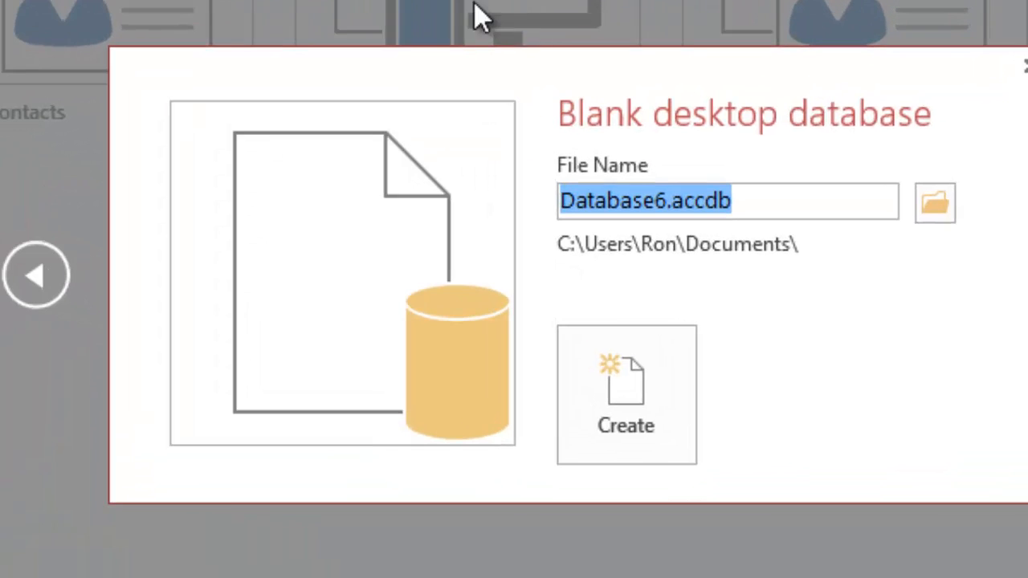
pyautogui.doubleClick(663, 207)
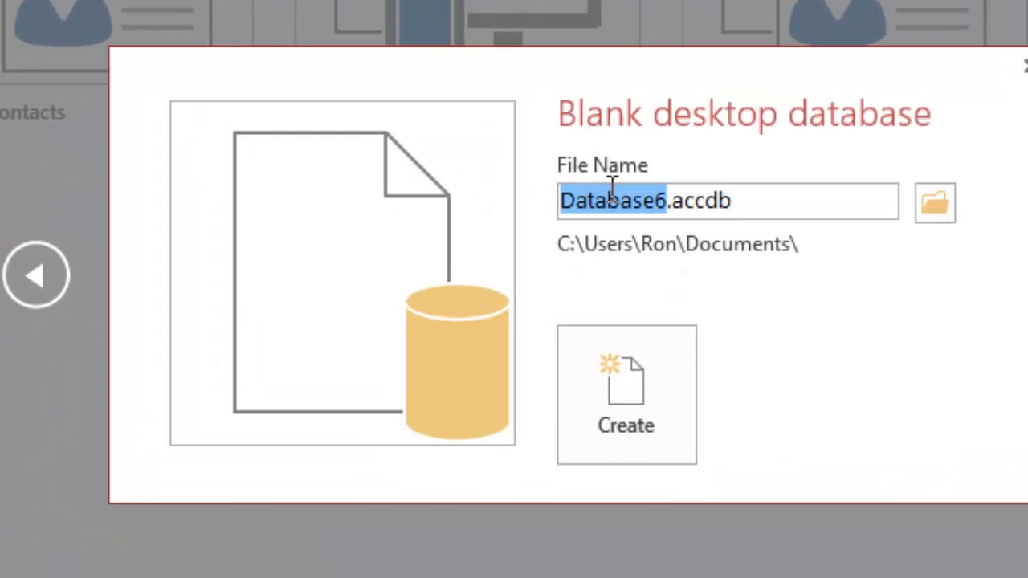
pyautogui.write('SCHOOL')
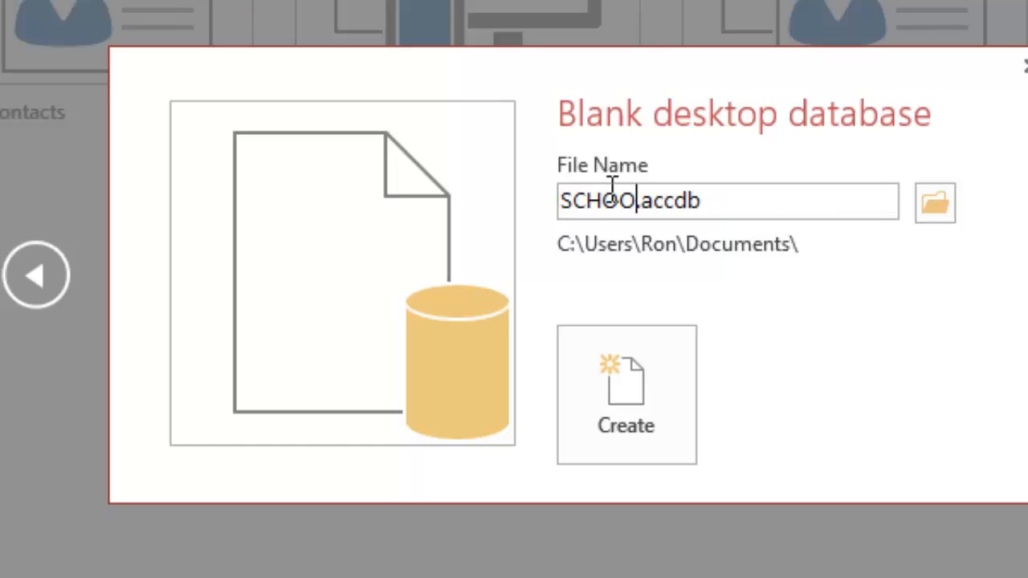
pyautogui.write('DB')
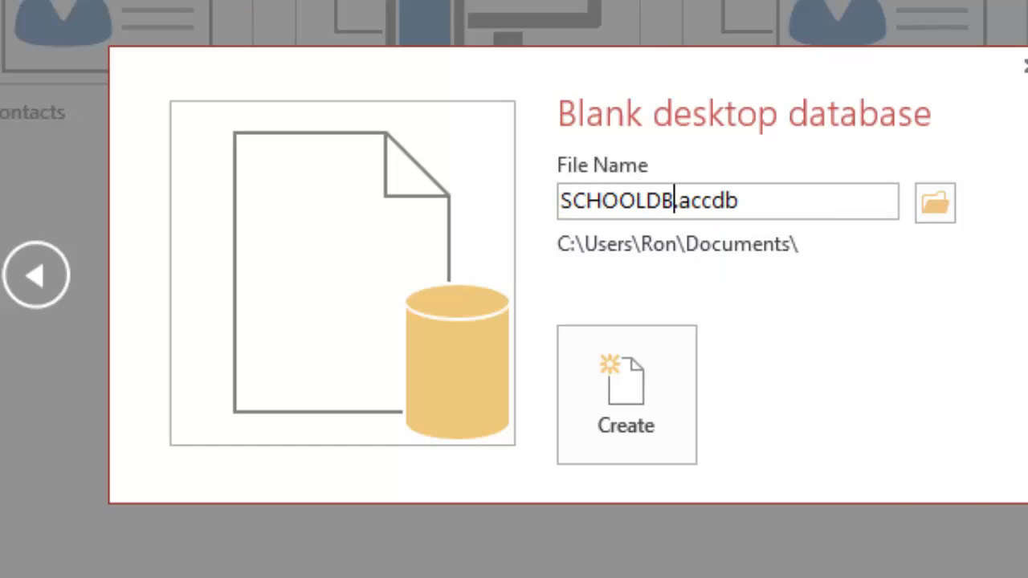
pyautogui.click(650, 404)
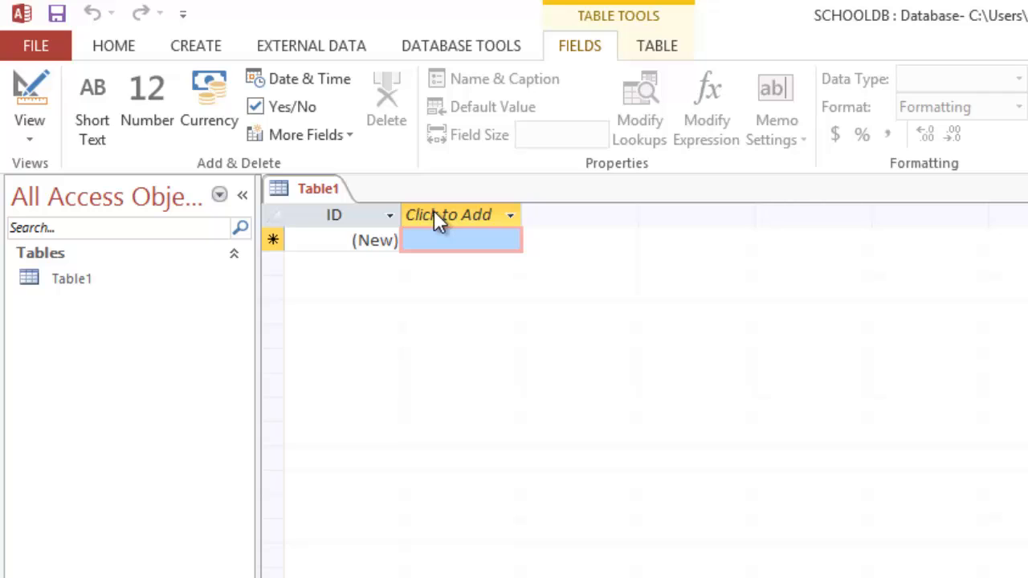
# Step: Rename Table1's ID field to STUDENTID
pyautogui.click(328, 215)
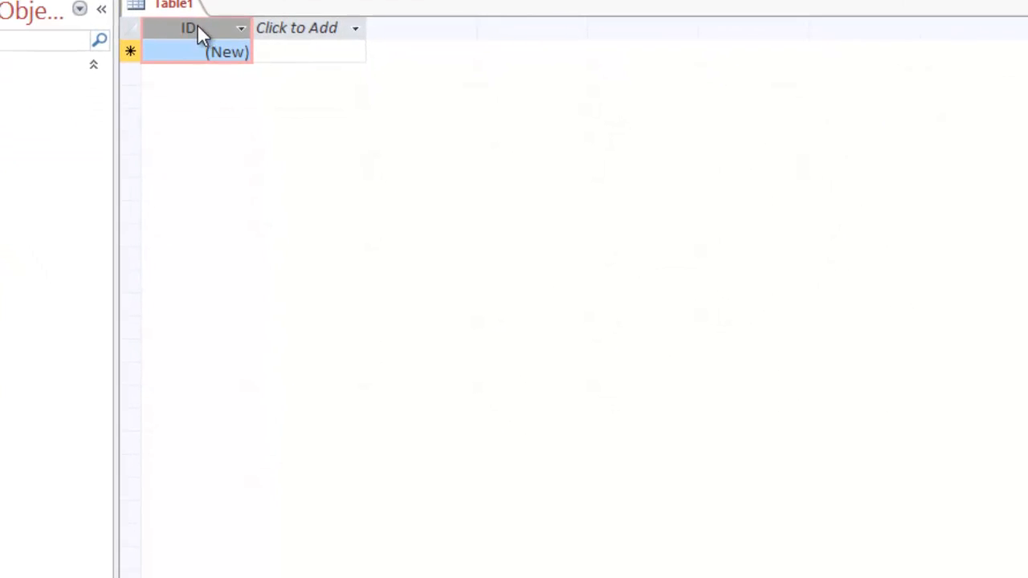
pyautogui.rightClick(197, 23)
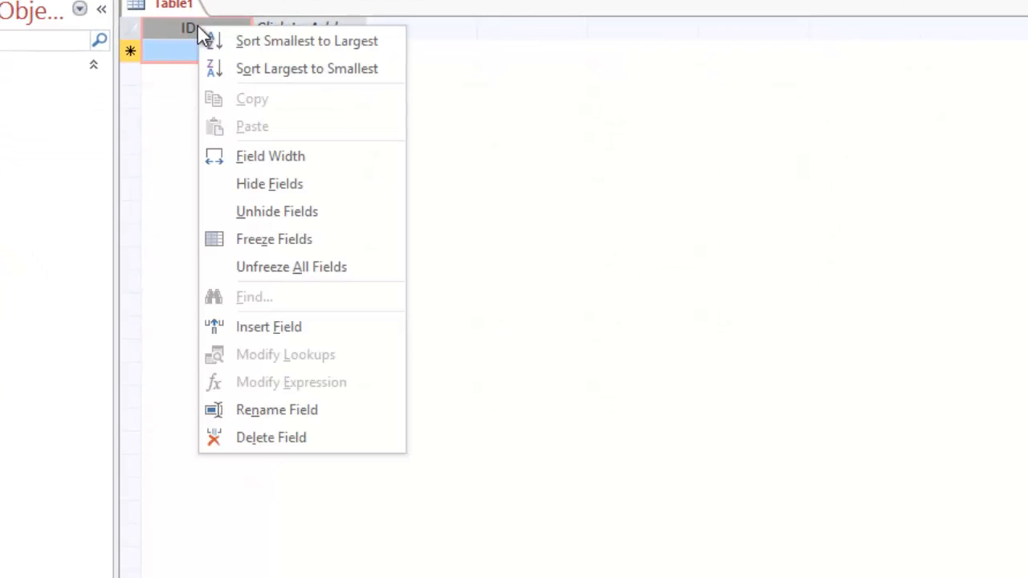
pyautogui.click(249, 410)
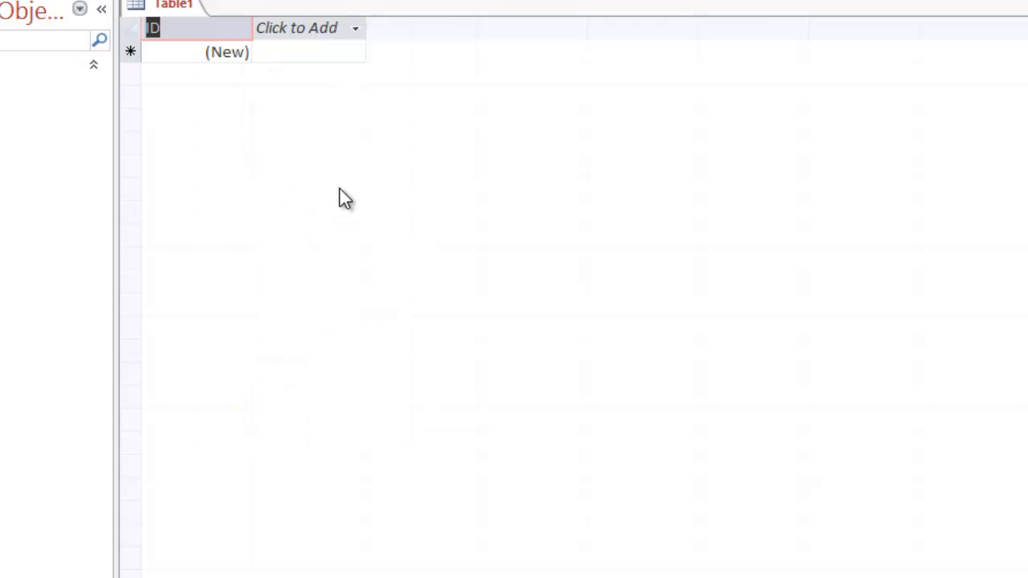
pyautogui.write('STUDENTID')
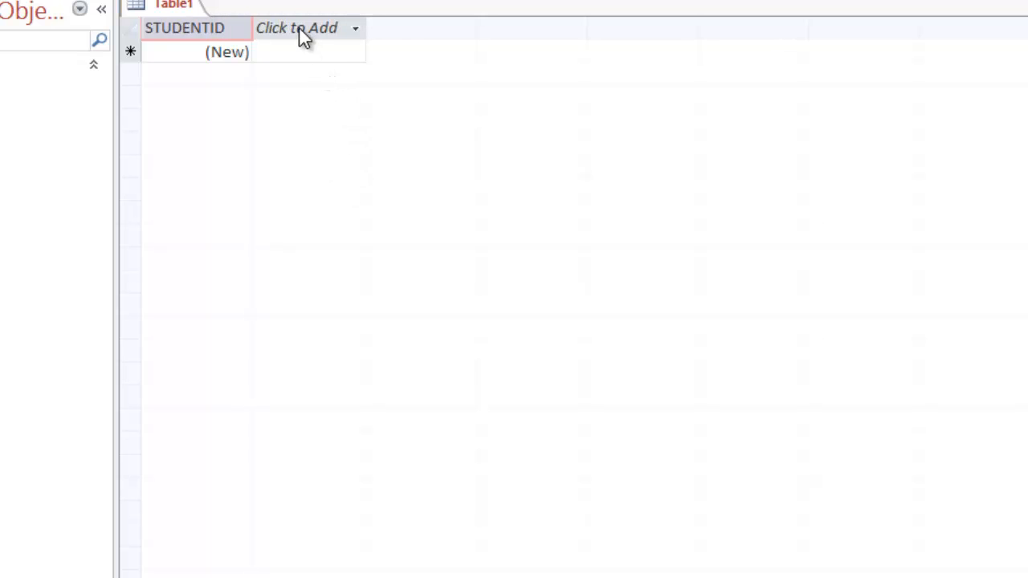
pyautogui.click(357, 30)
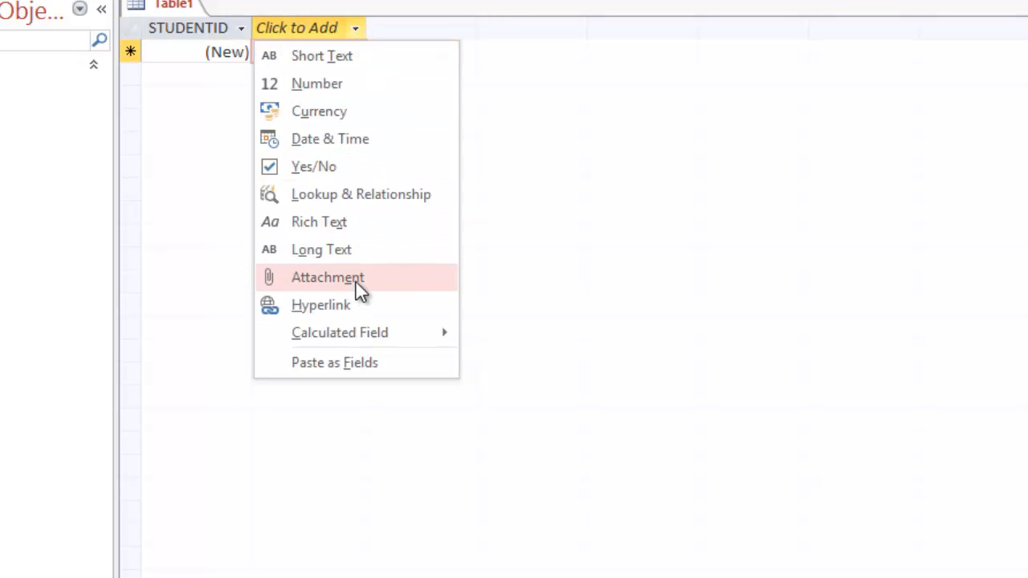
# Step: Add Short Text fields SNAME and EMAIL and a Number field GRADE
pyautogui.click(341, 61)
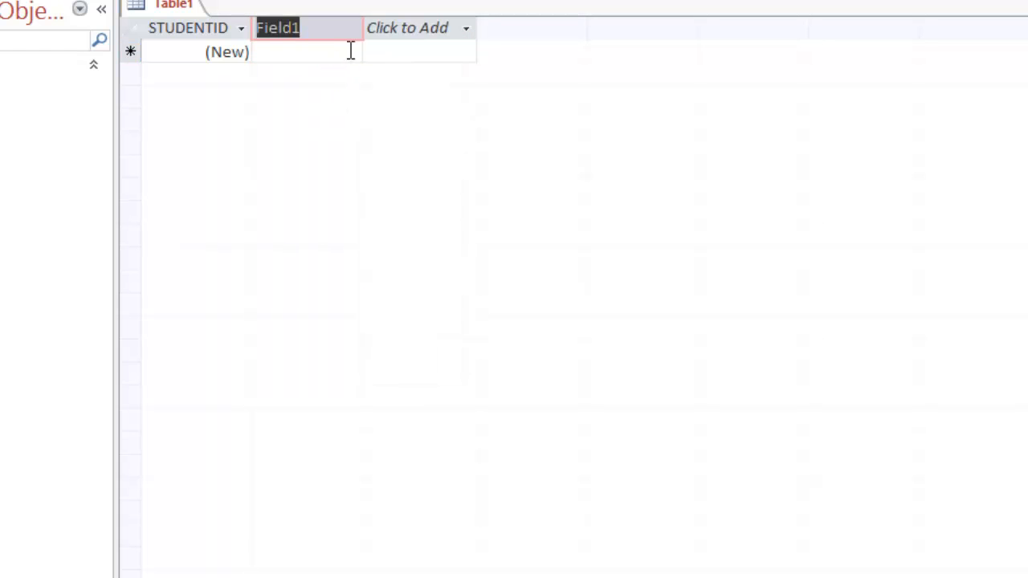
pyautogui.write('SNAME')
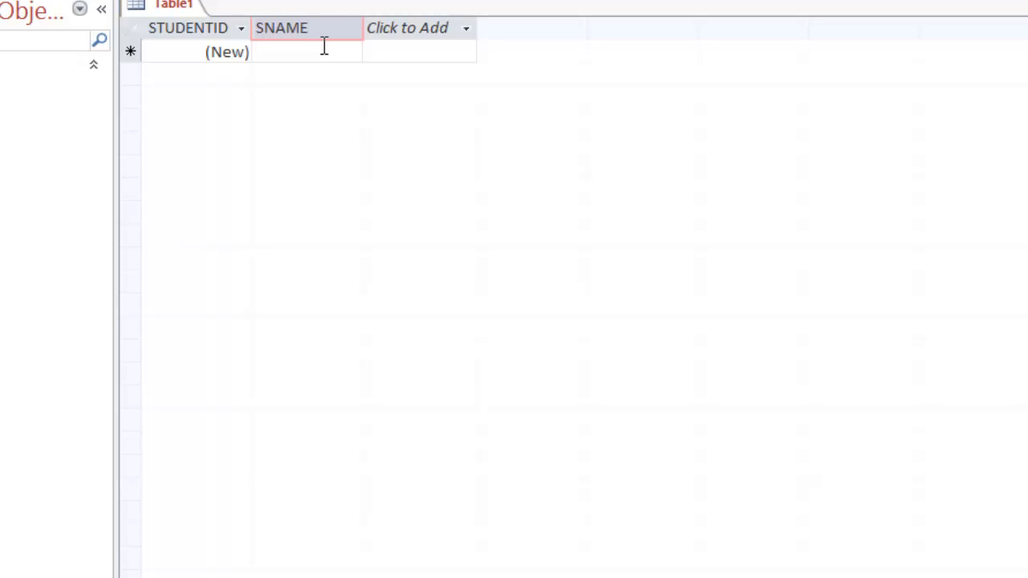
pyautogui.click(401, 32)
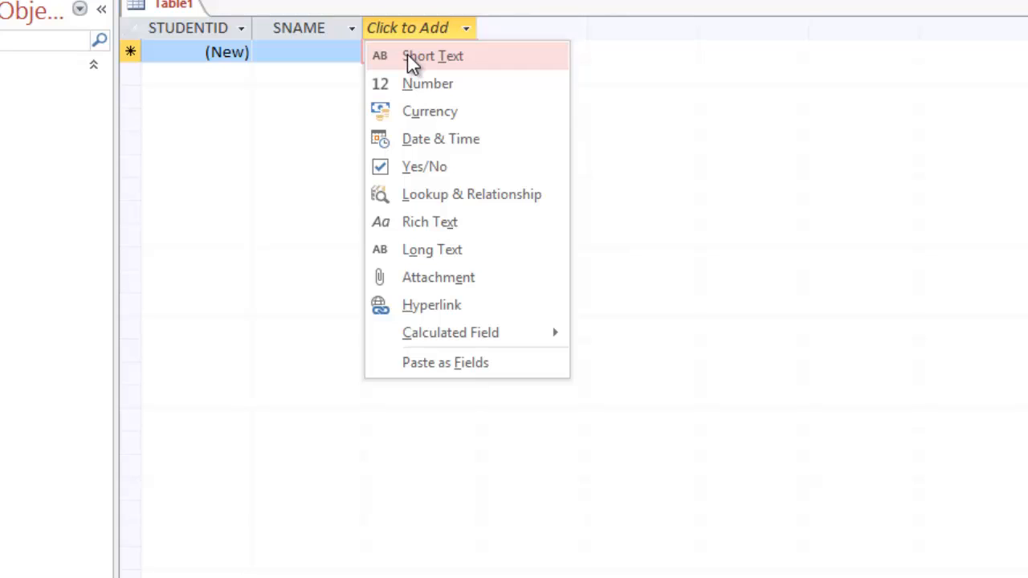
pyautogui.click(409, 55)
pyautogui.write('EM')
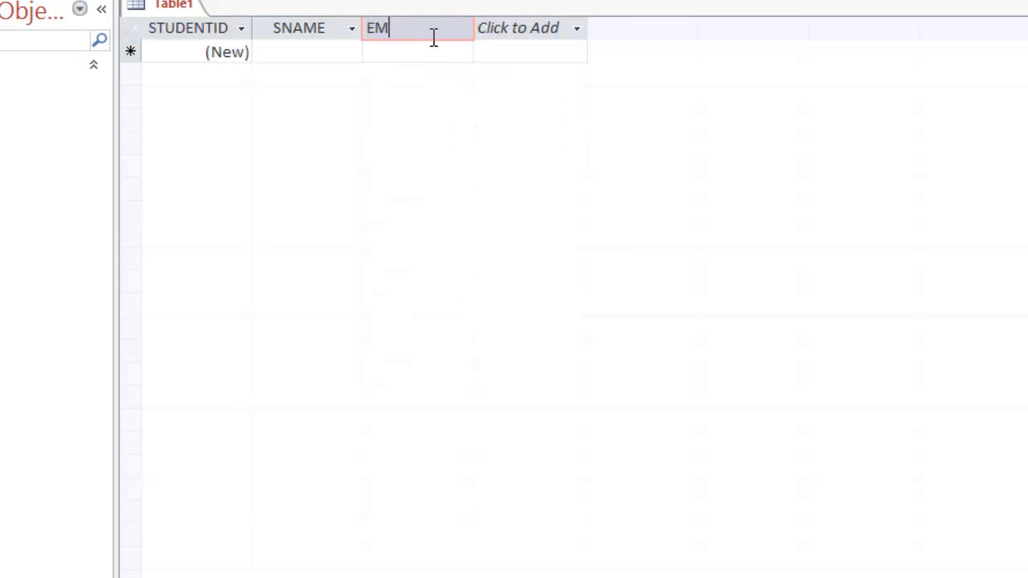
pyautogui.write('AIL')
pyautogui.click(523, 29)
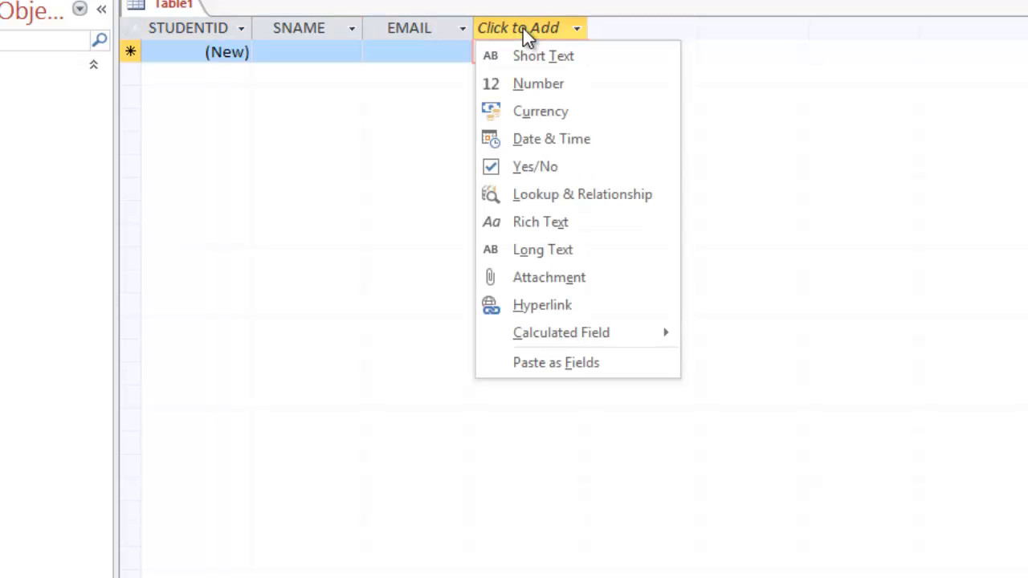
pyautogui.click(520, 83)
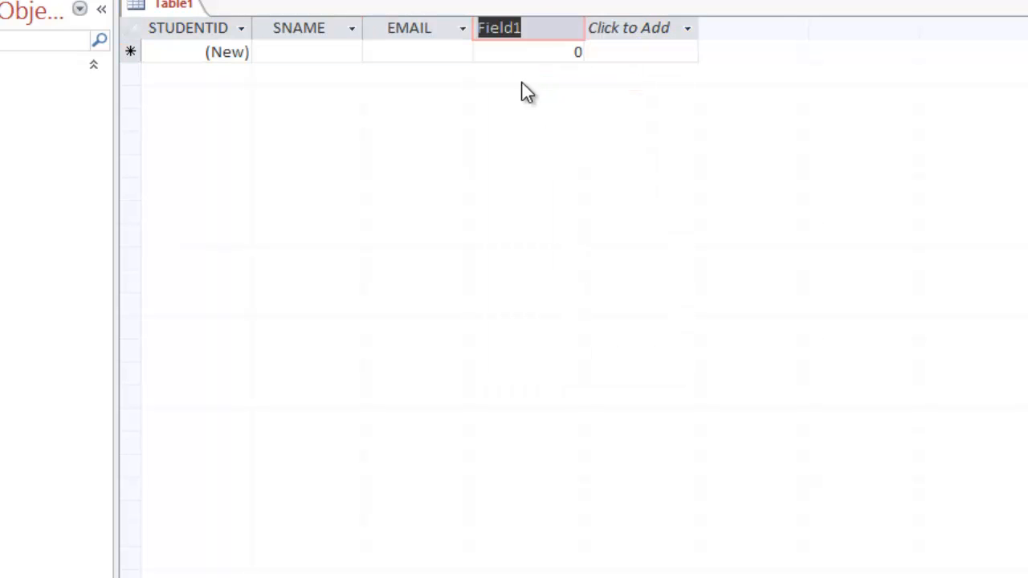
pyautogui.write('GRADE')
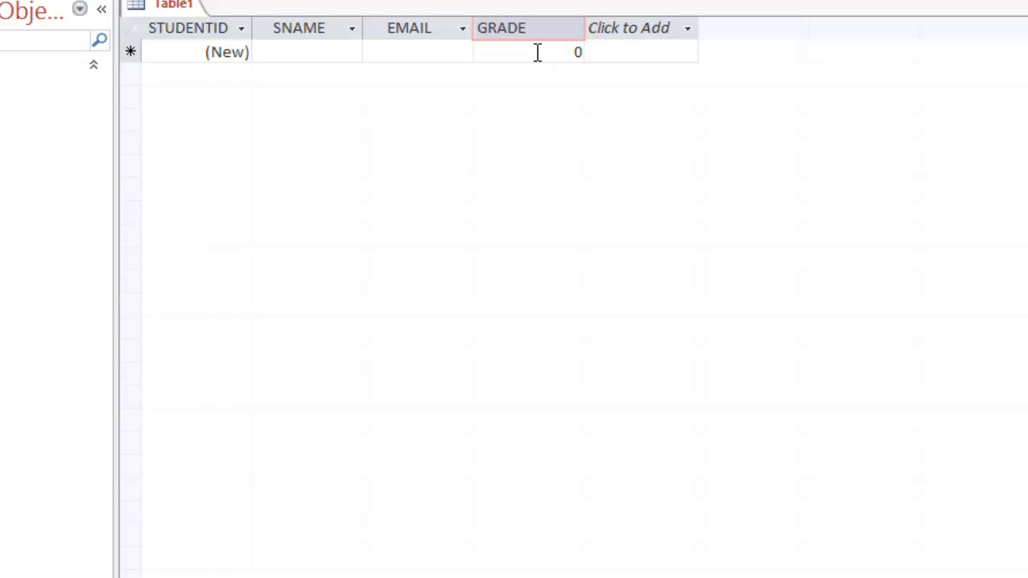
pyautogui.press('Return')
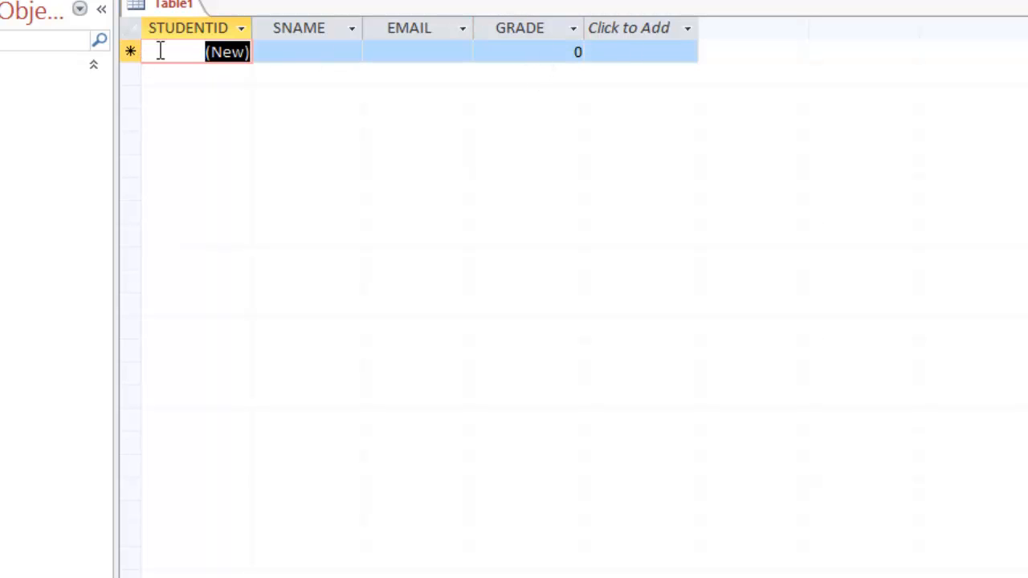
# Step: Enter the first student's name, e-mail address and grade 5
pyautogui.click(338, 54)
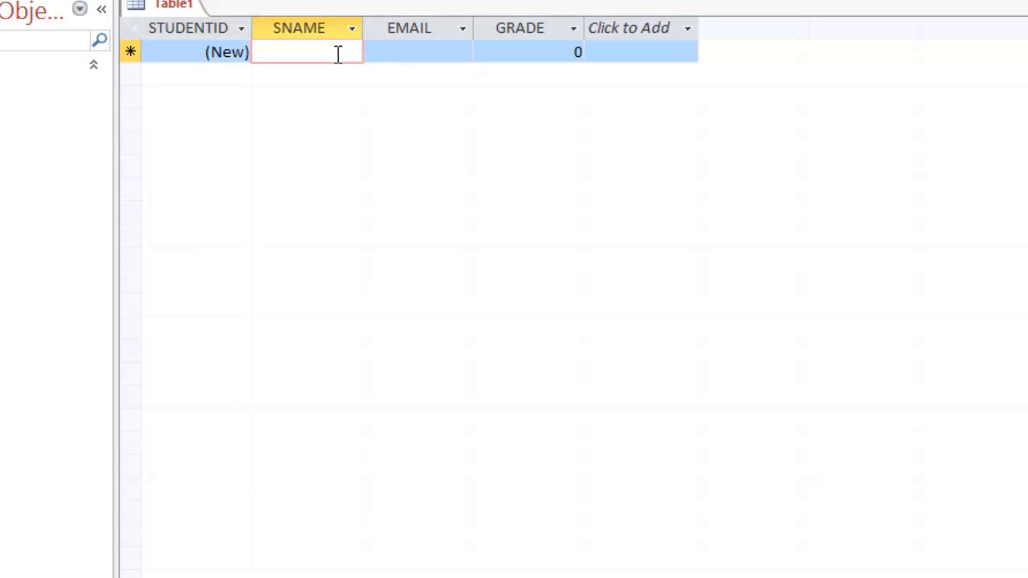
pyautogui.write('RON')
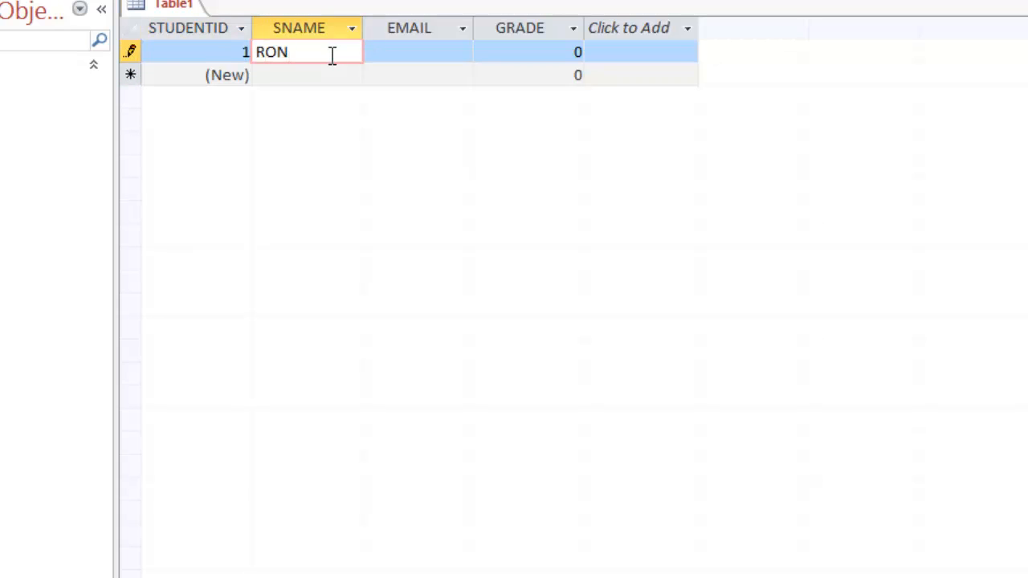
pyautogui.press('Tab')
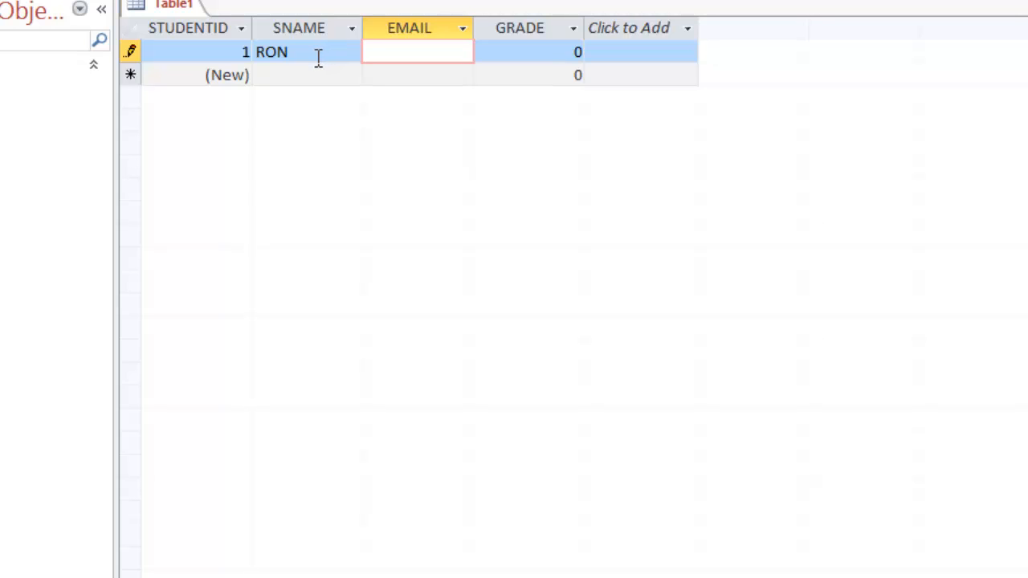
pyautogui.write('t')
pyautogui.press('BackSpace')
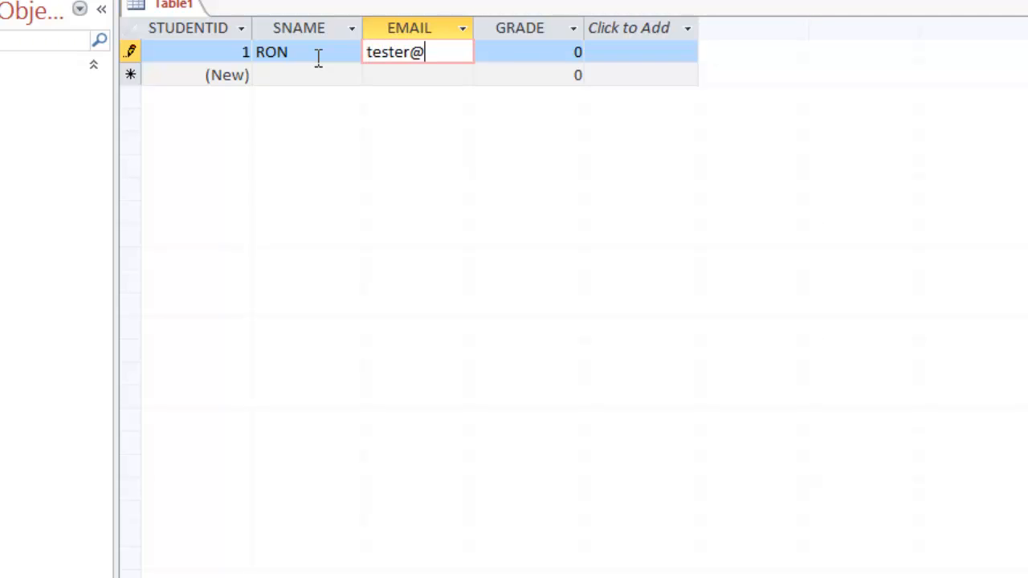
pyautogui.press('Tab')
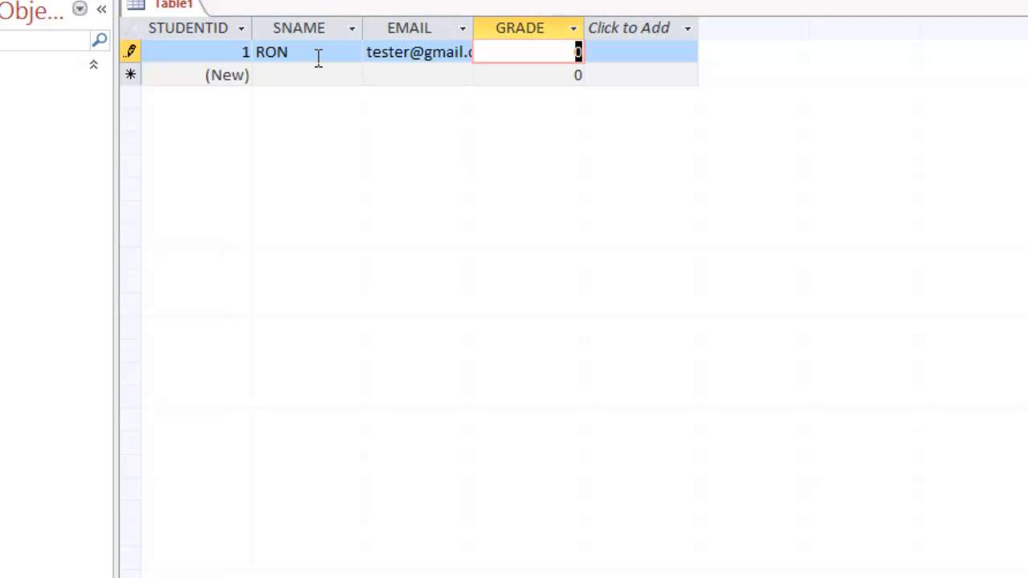
pyautogui.write('5')
# Step: Add a second record with the student's name and e-mail address
pyautogui.click(305, 75)
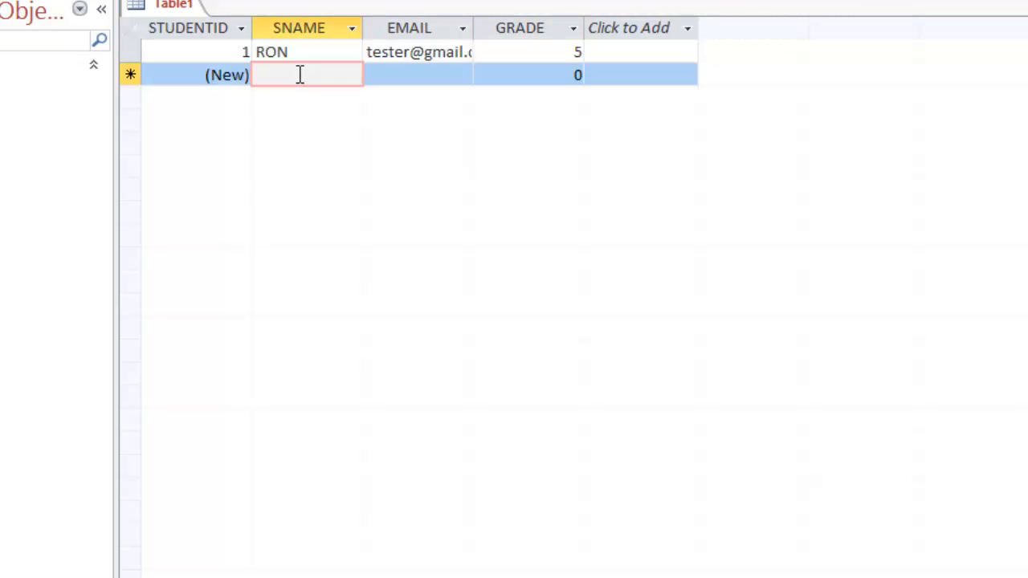
pyautogui.write('SARA')
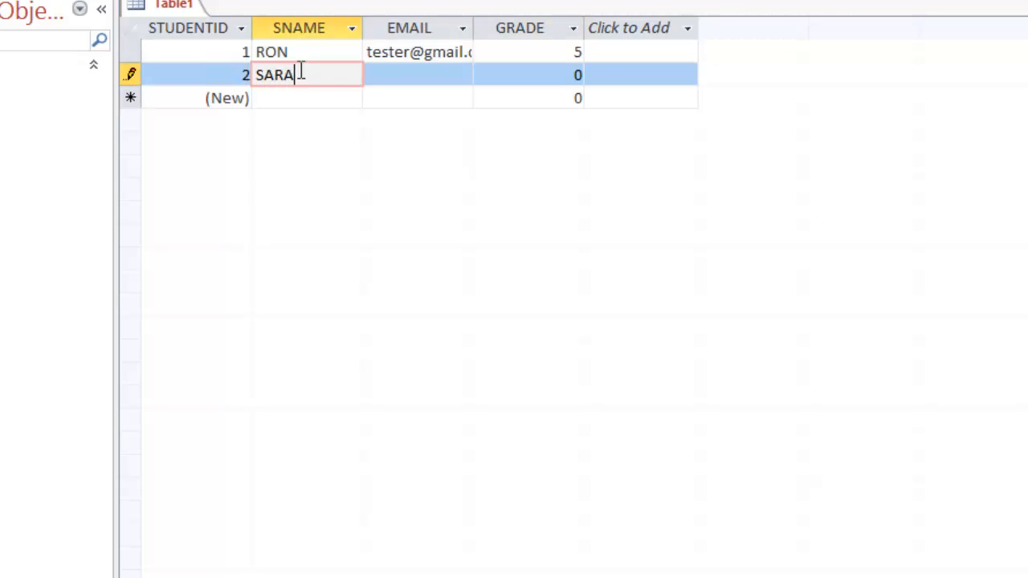
pyautogui.press('BackSpace')
pyautogui.press('BackSpace')
pyautogui.write('NDLER')
pyautogui.press('Tab')
pyautogui.write('sandele')
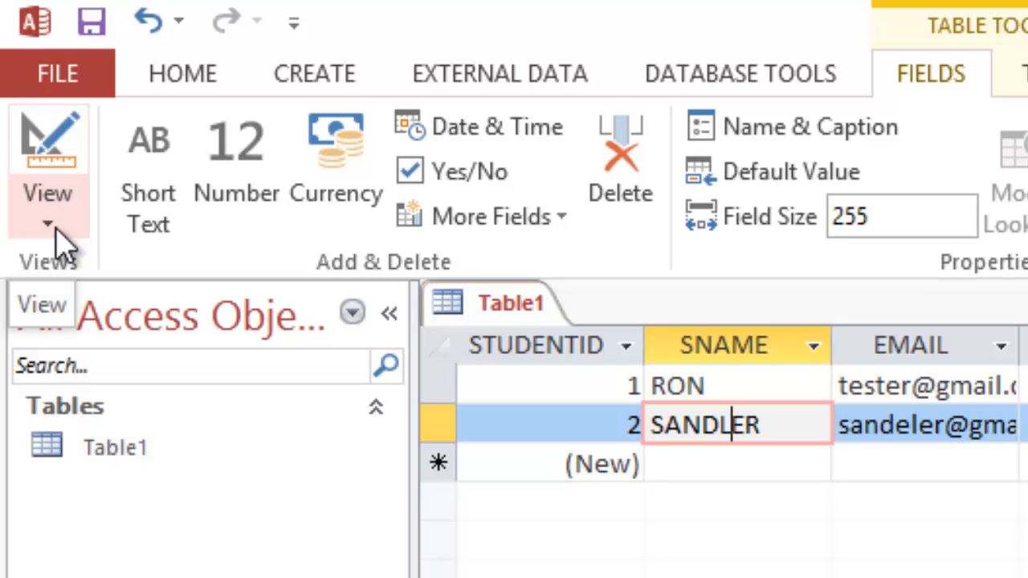
# Step: Switch to Design View, saving the table as STUDENTS
pyautogui.click(64, 237)
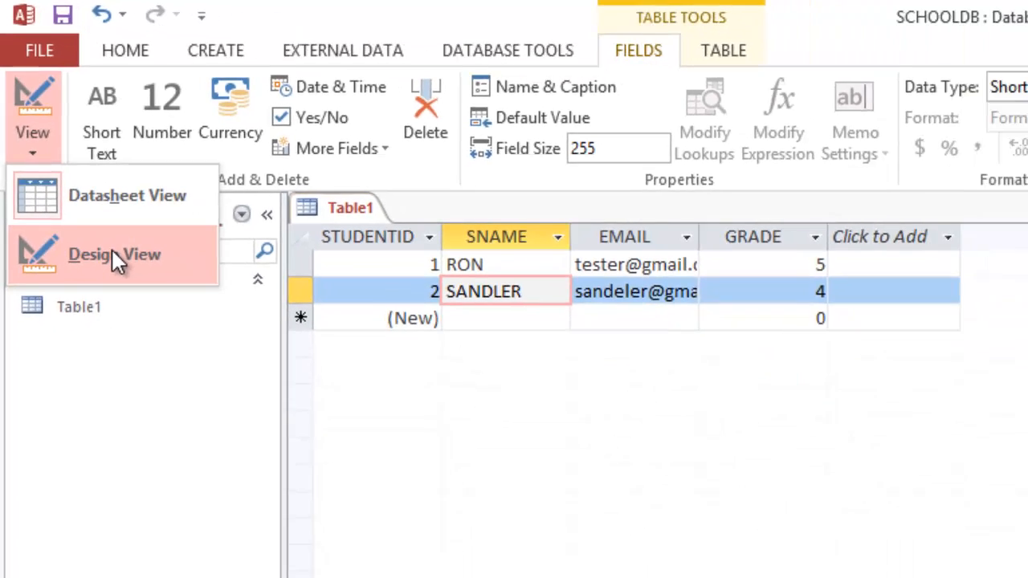
pyautogui.click(169, 373)
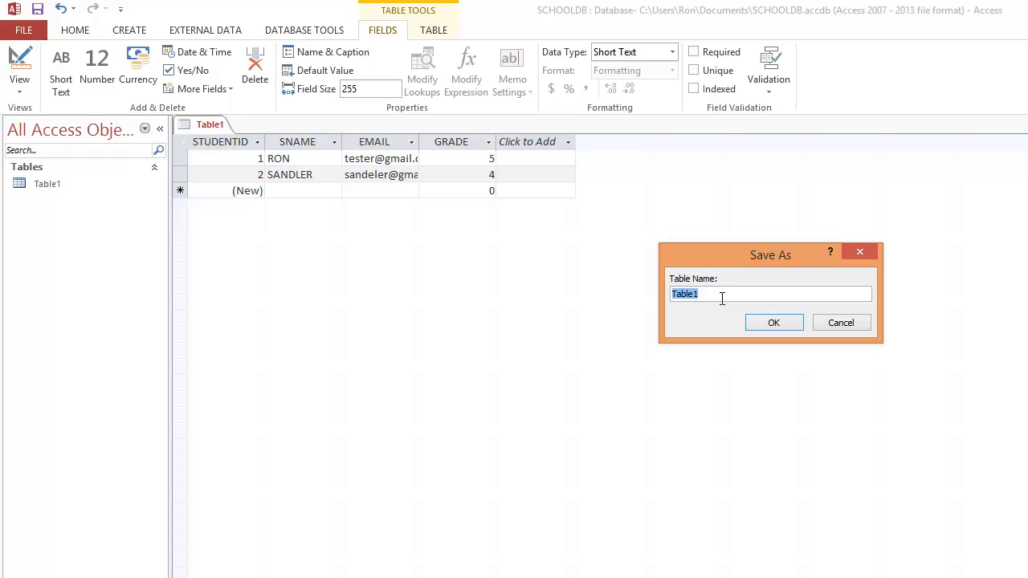
pyautogui.write('STUDENTS')
pyautogui.click(771, 322)
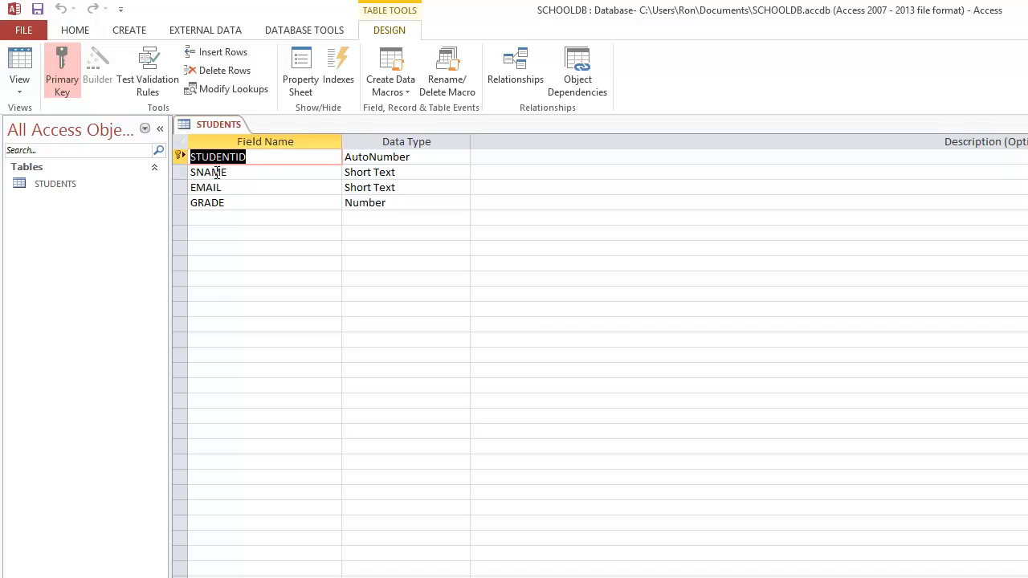
pyautogui.click(213, 172)
pyautogui.click(206, 187)
pyautogui.click(207, 203)
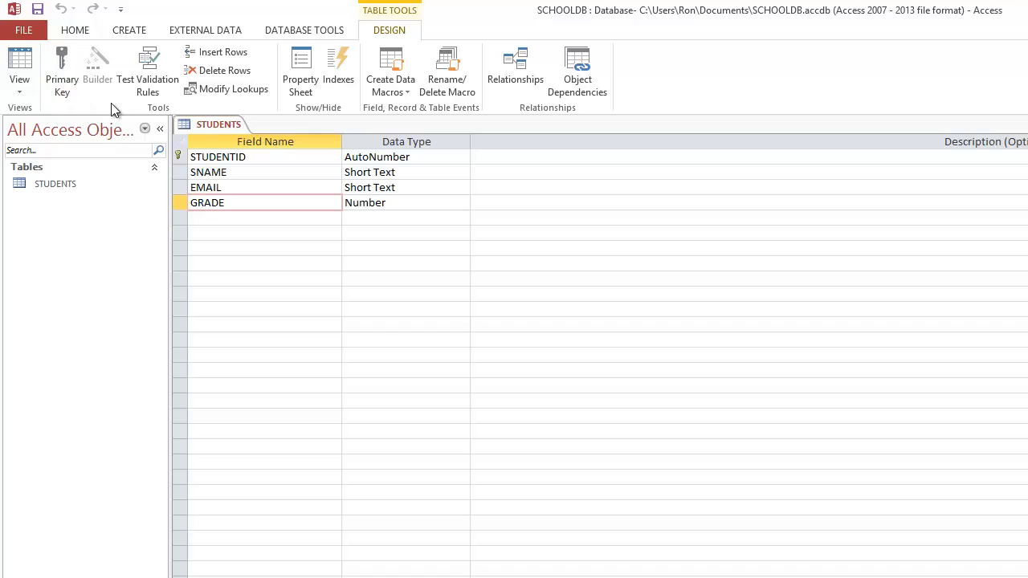
pyautogui.click(299, 158)
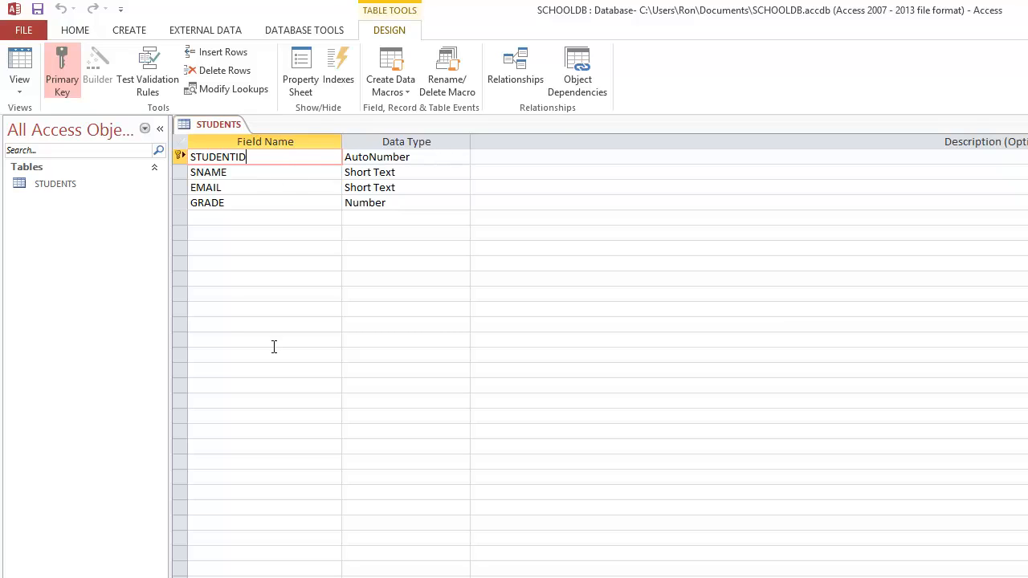
pyautogui.click(271, 173)
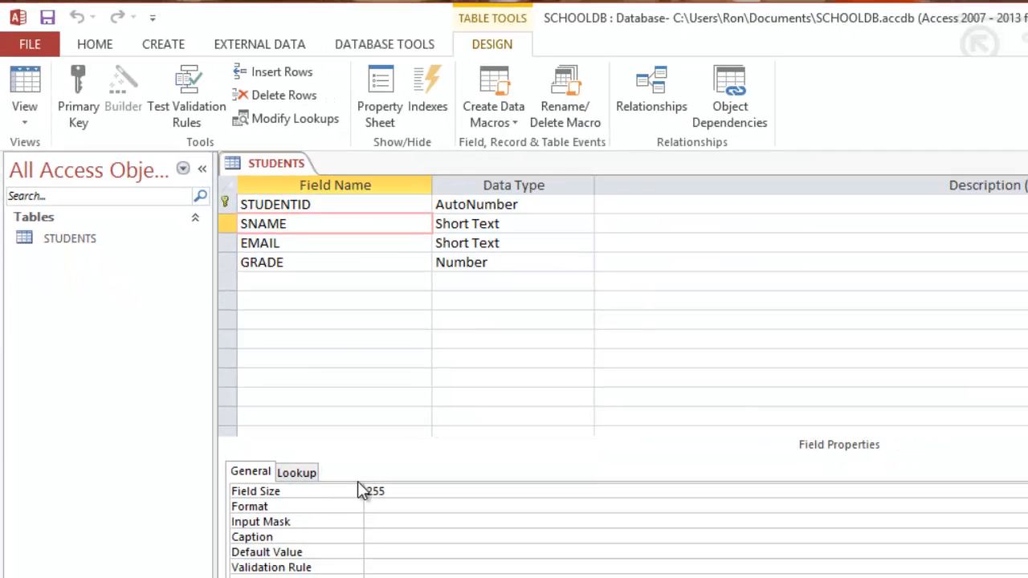
# Step: Reduce the Field Size of SNAME and EMAIL from 255 to 50
pyautogui.click(225, 228)
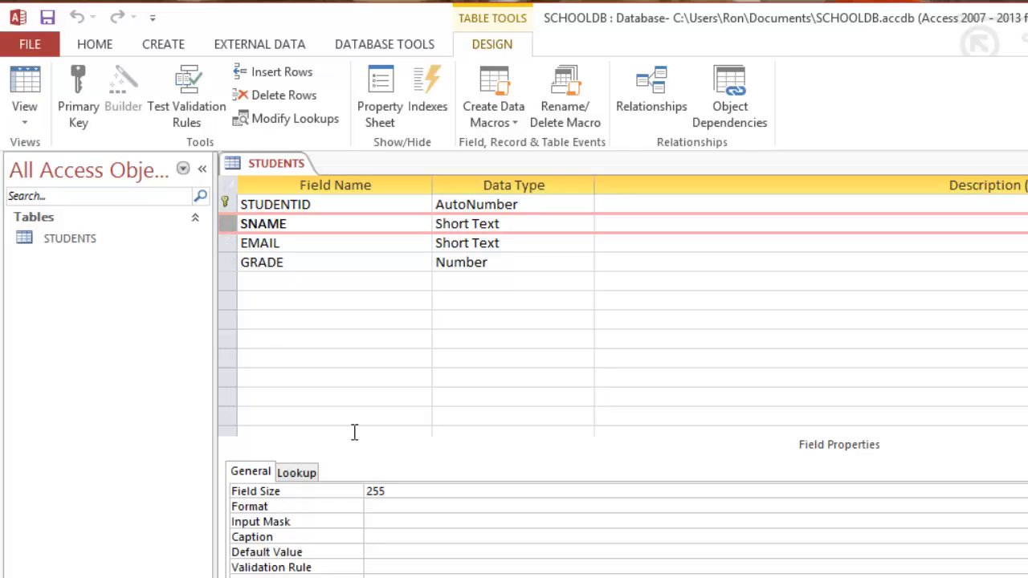
pyautogui.doubleClick(376, 490)
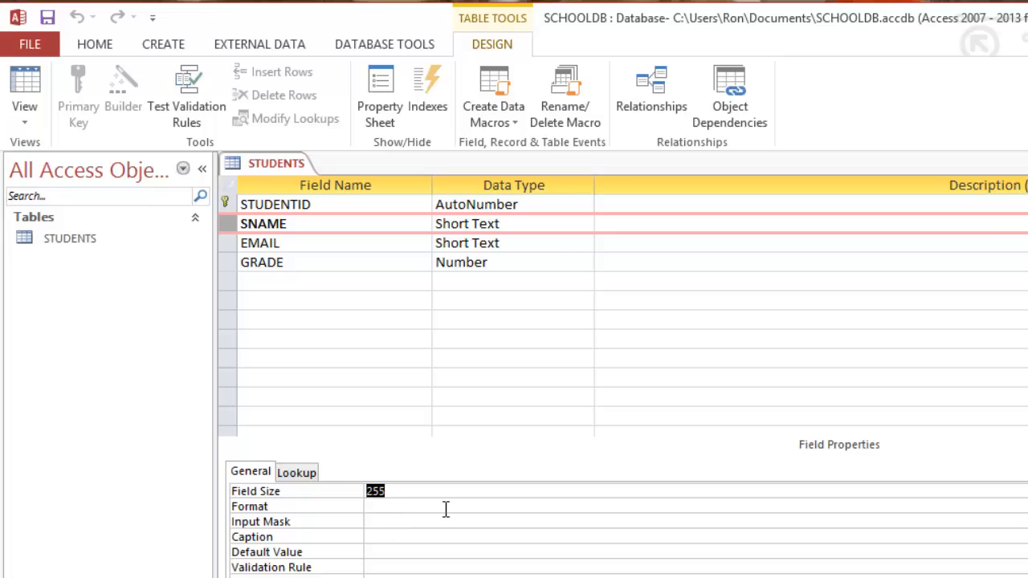
pyautogui.write('50')
pyautogui.click(319, 241)
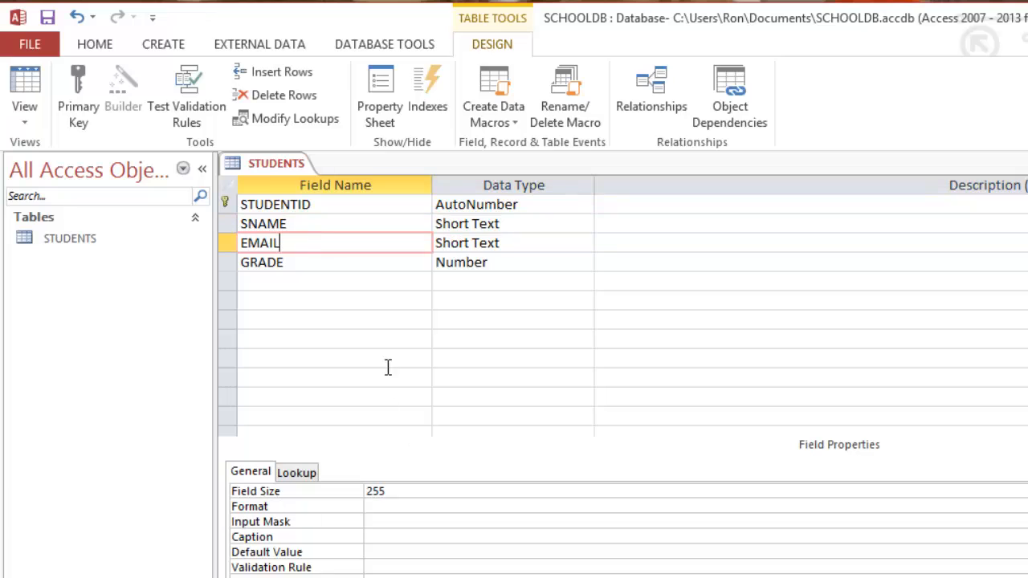
pyautogui.click(417, 491)
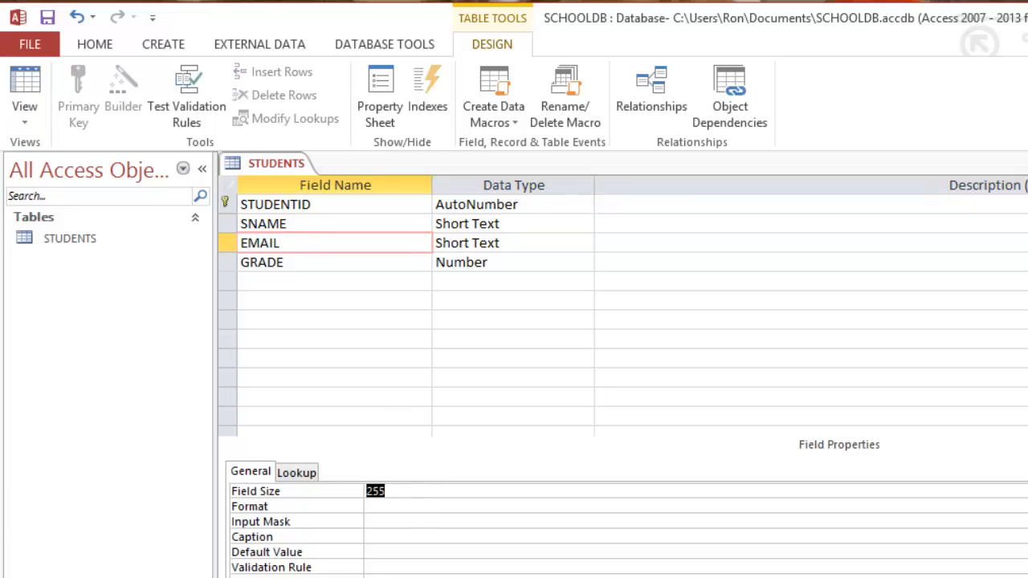
pyautogui.write('50')
# Step: Change GRADE's Field Size from Long Integer to Integer
pyautogui.click(294, 262)
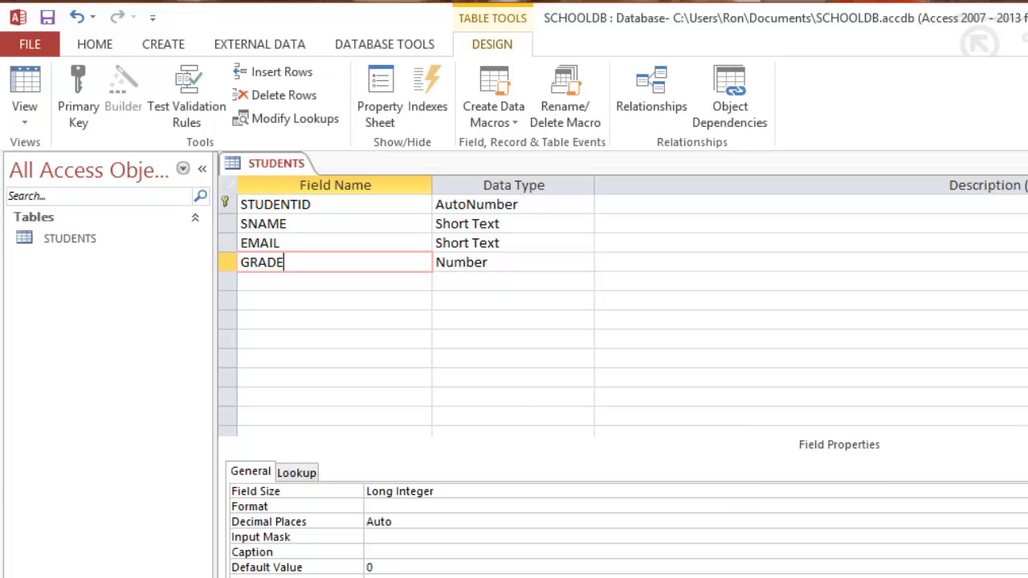
pyautogui.click(1025, 492)
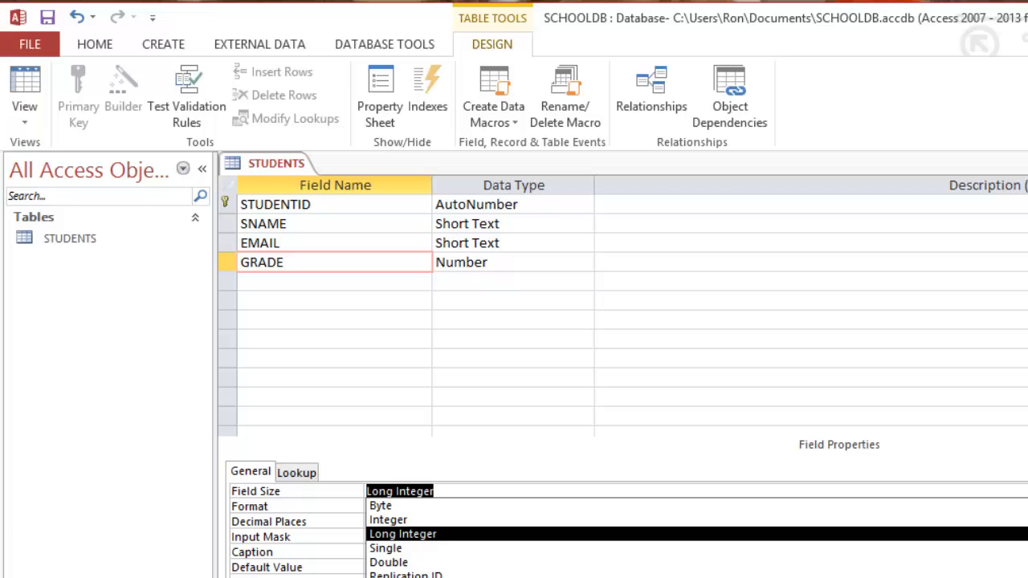
pyautogui.click(435, 521)
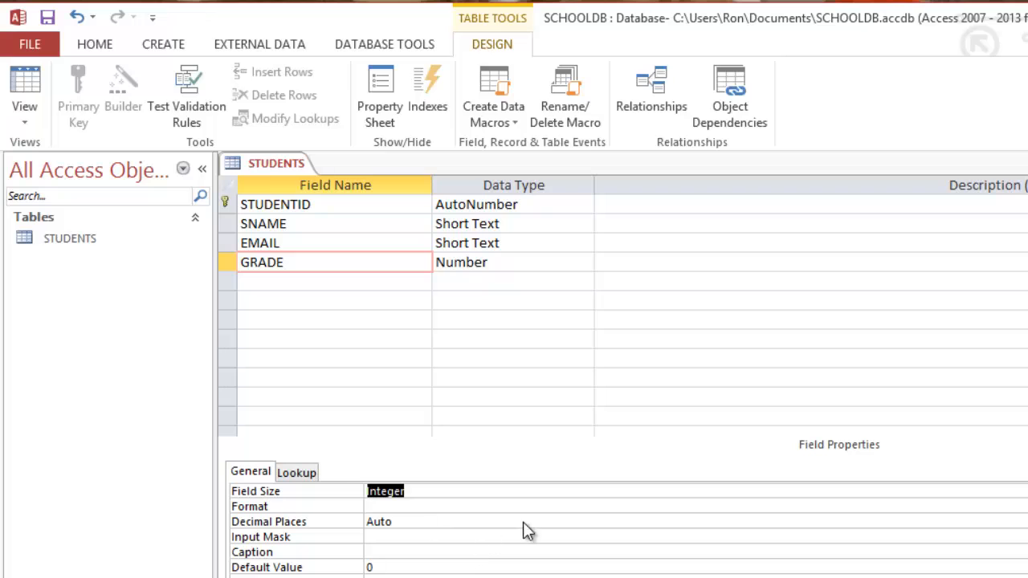
# Step: Save the STUDENTS design changes, accepting the possible data-loss warning
pyautogui.rightClick(283, 169)
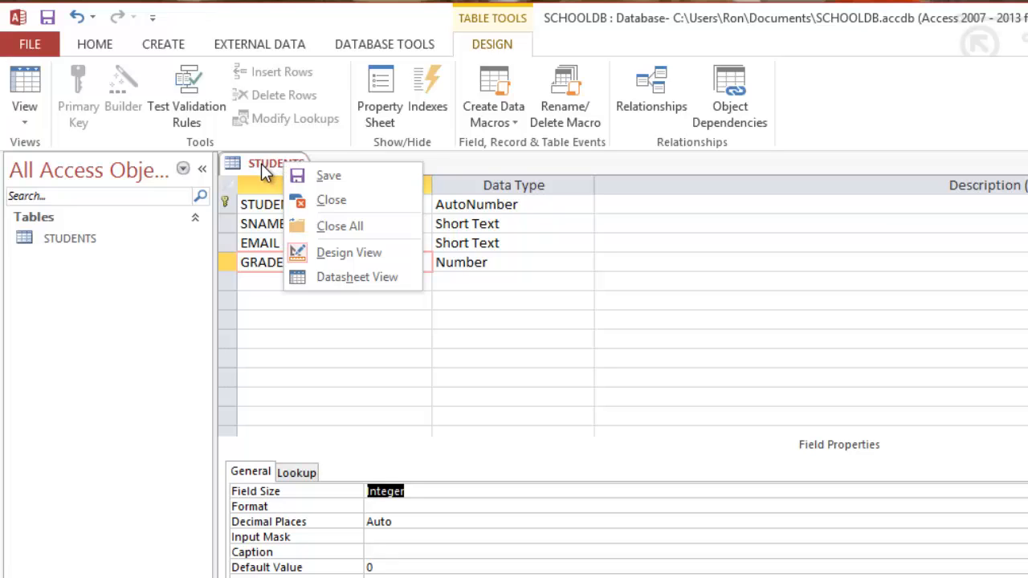
pyautogui.click(303, 174)
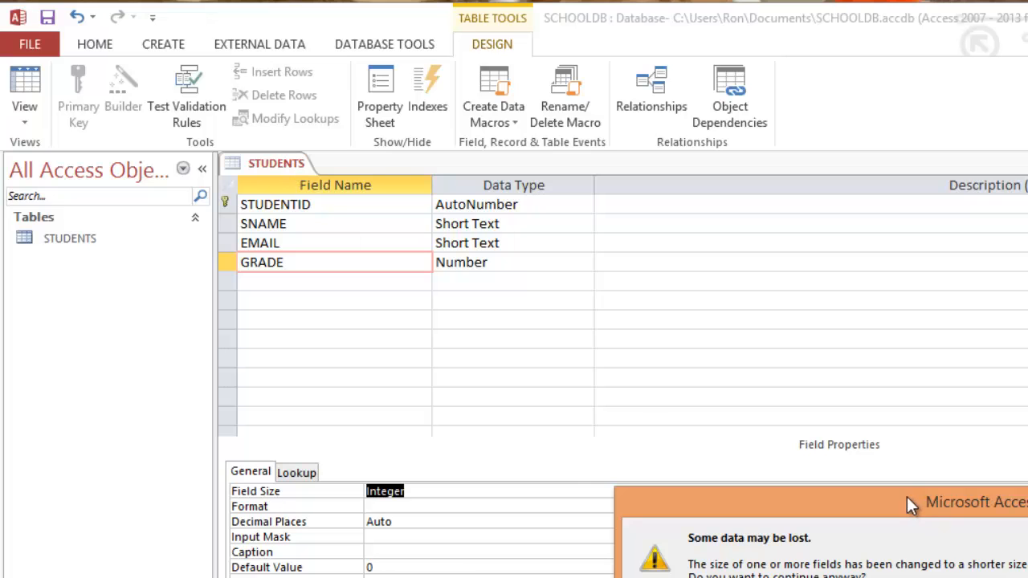
pyautogui.moveTo(906, 499); pyautogui.dragTo(646, 393)
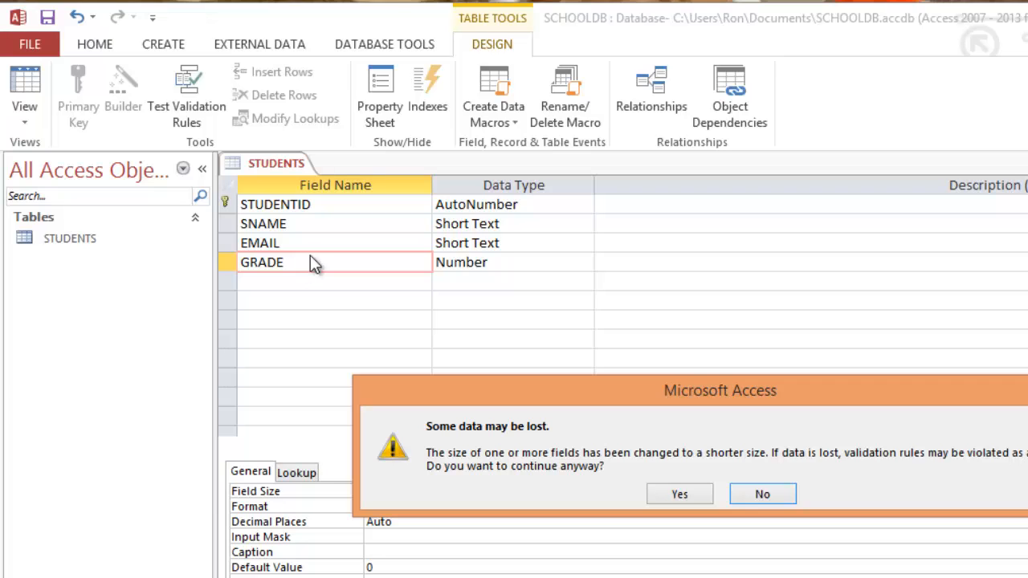
pyautogui.click(679, 493)
# Step: Close Design View and reopen STUDENTS in Datasheet View
pyautogui.rightClick(257, 164)
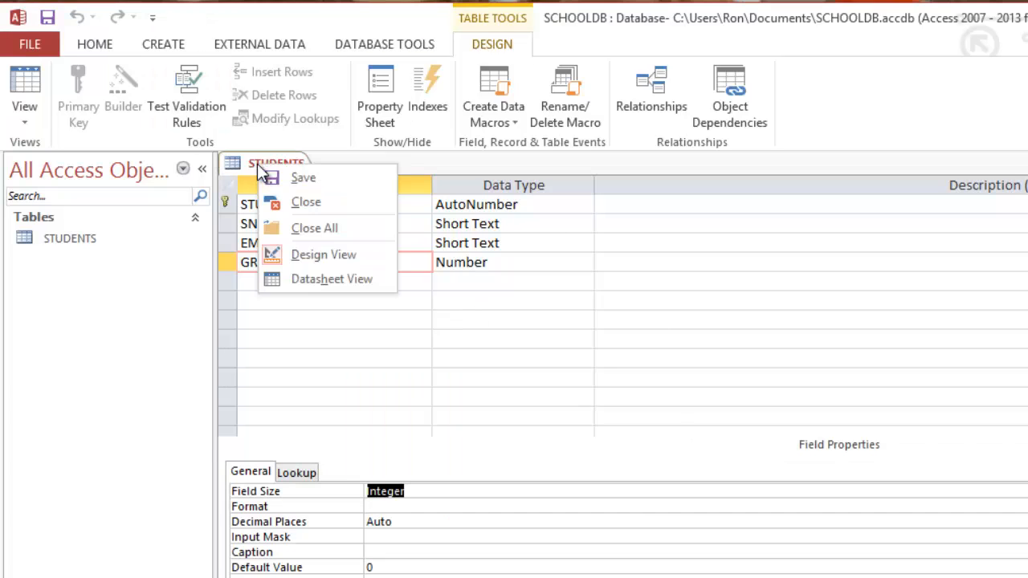
pyautogui.click(302, 204)
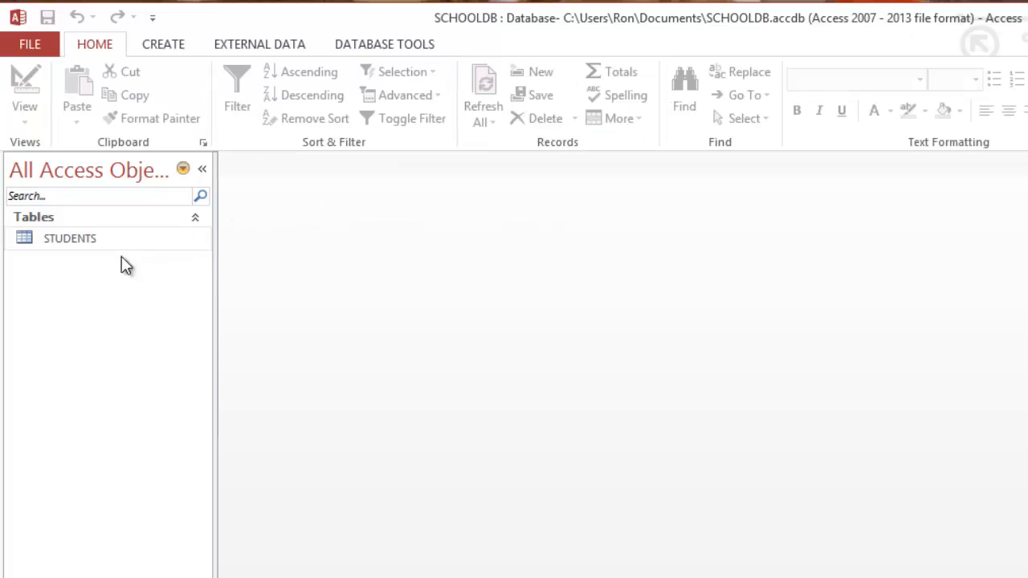
pyautogui.click(80, 241)
pyautogui.doubleClick(80, 240)
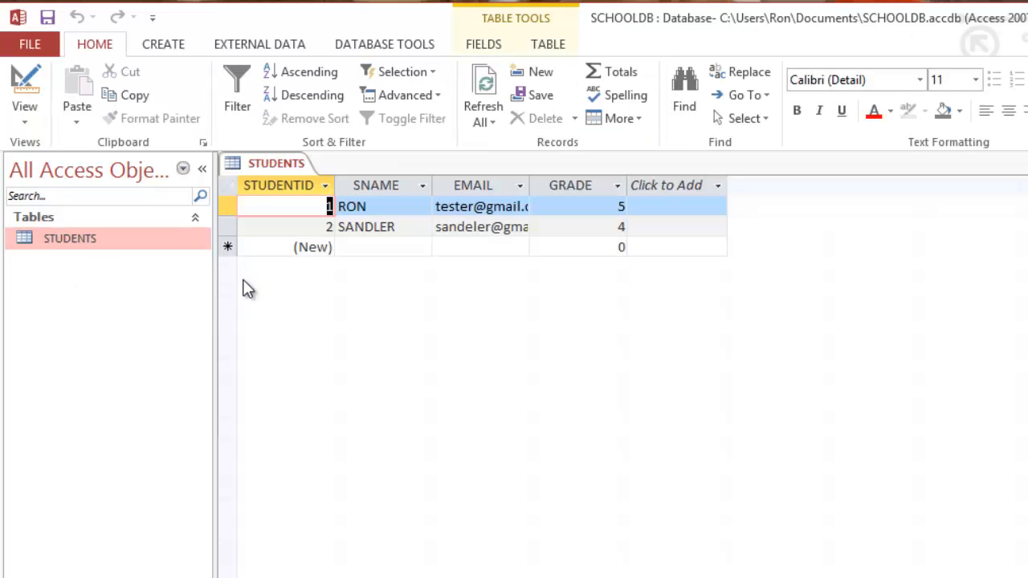